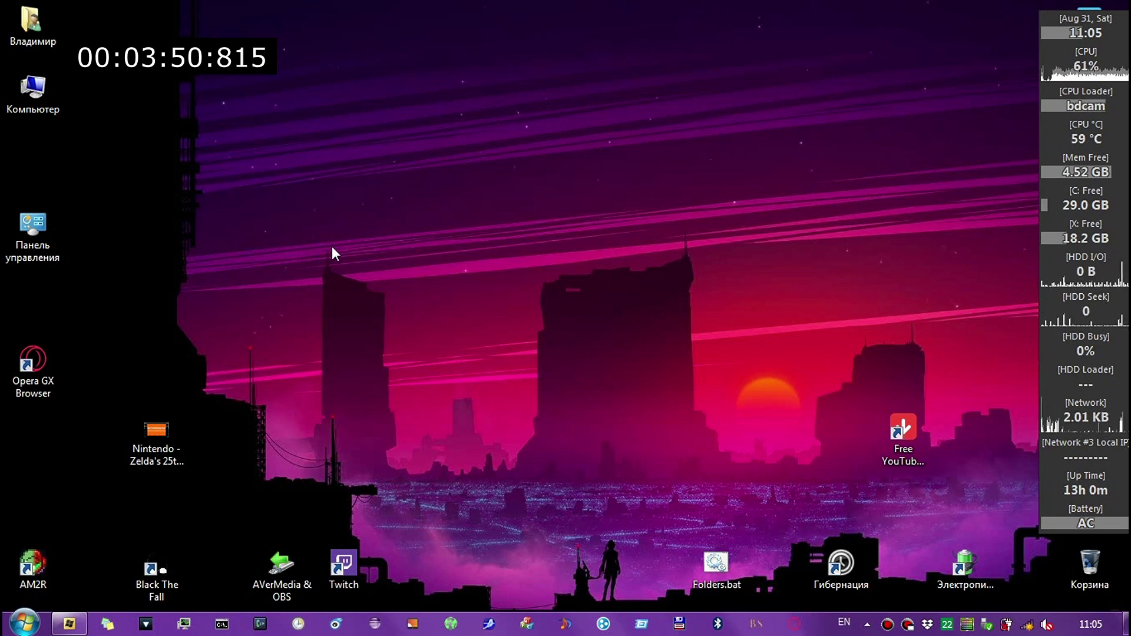
# Step: Check the Windows Update page under System and Security in the Control Panel, and close the window
pyautogui.doubleClick(24, 260)
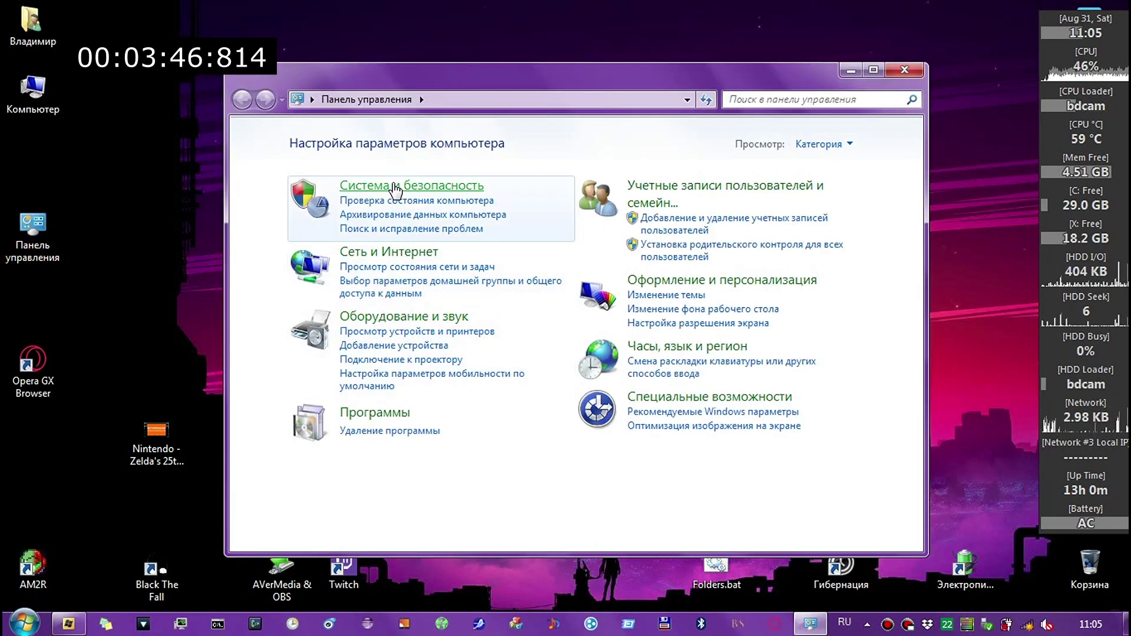
pyautogui.click(394, 187)
pyautogui.click(529, 345)
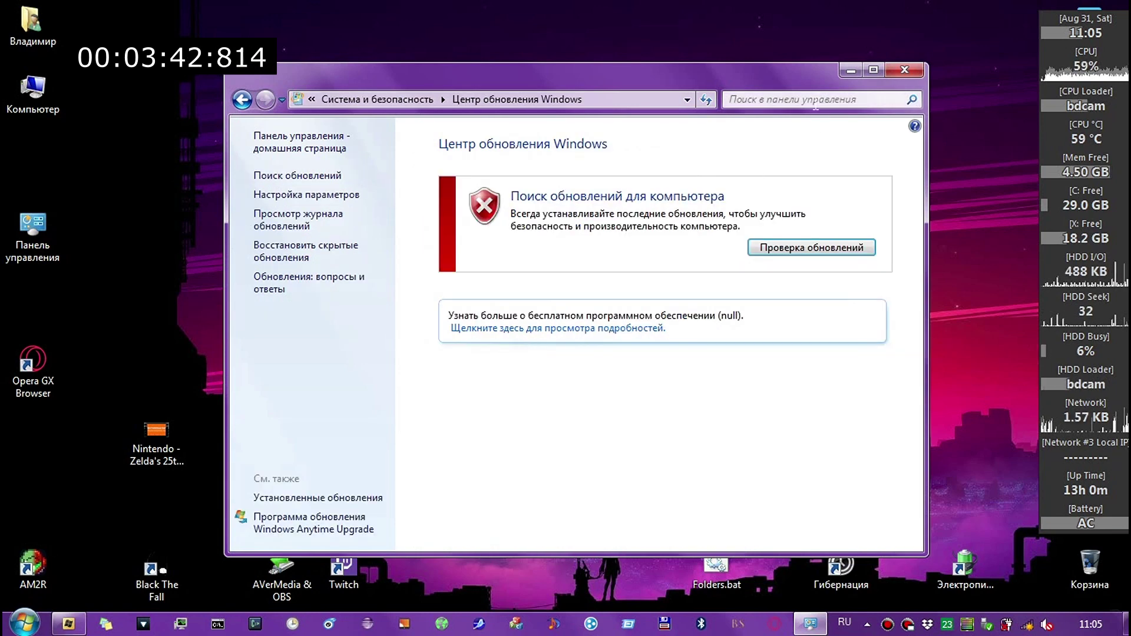
pyautogui.click(904, 69)
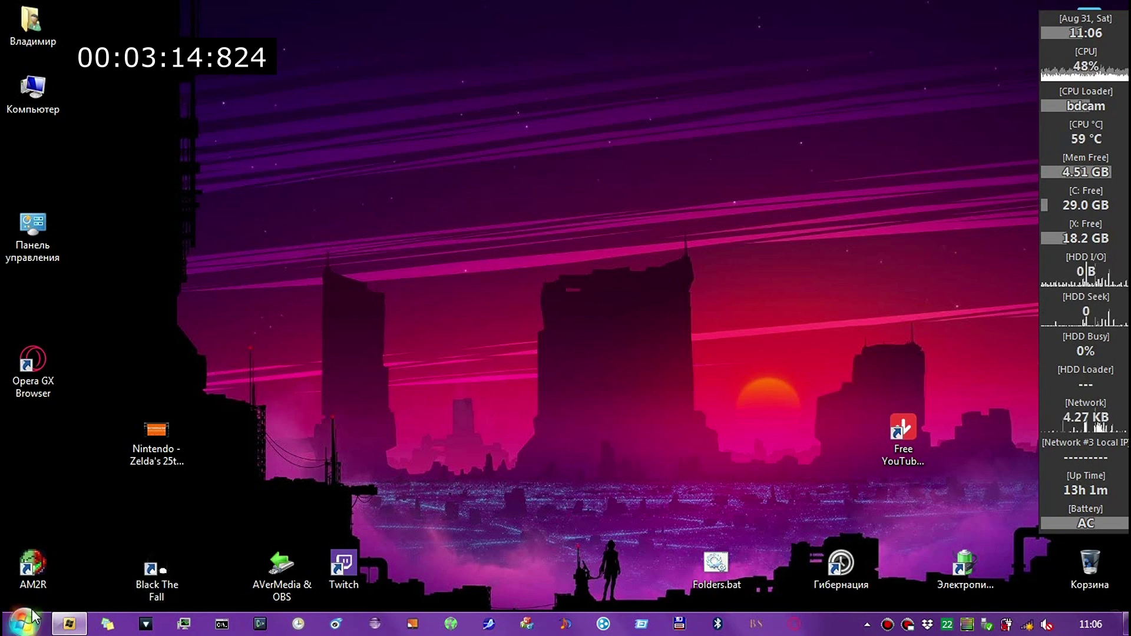
# Step: Run InSpectre.exe from the Temp folder and highlight the Meltdown and Spectre protection lines in its report
pyautogui.click(70, 623)
pyautogui.doubleClick(462, 203)
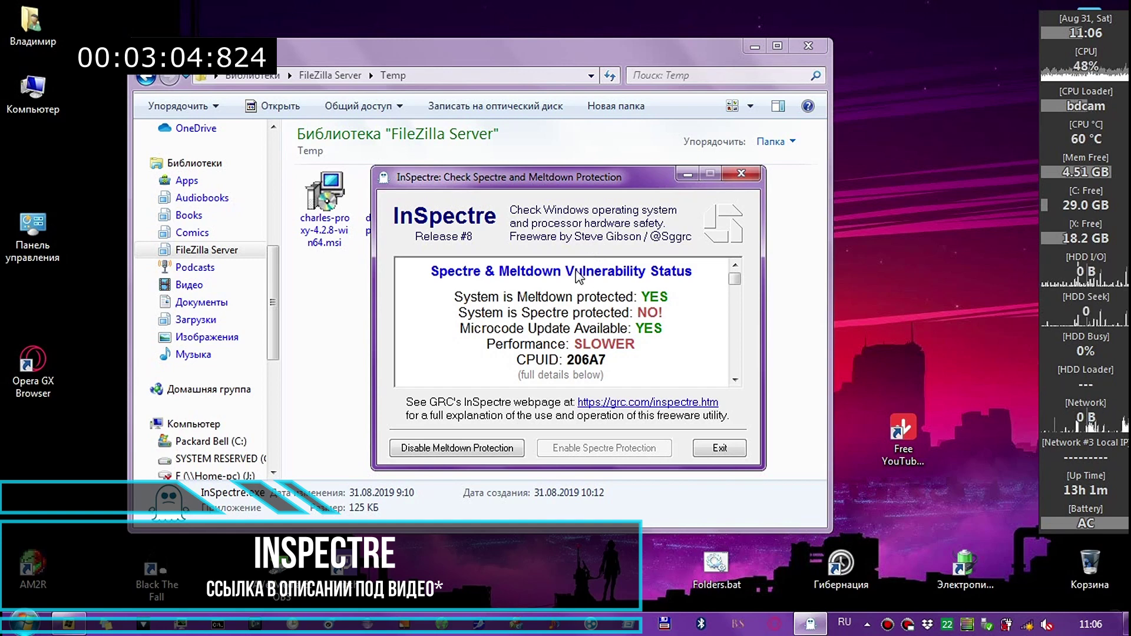
pyautogui.moveTo(452, 297); pyautogui.dragTo(570, 300)
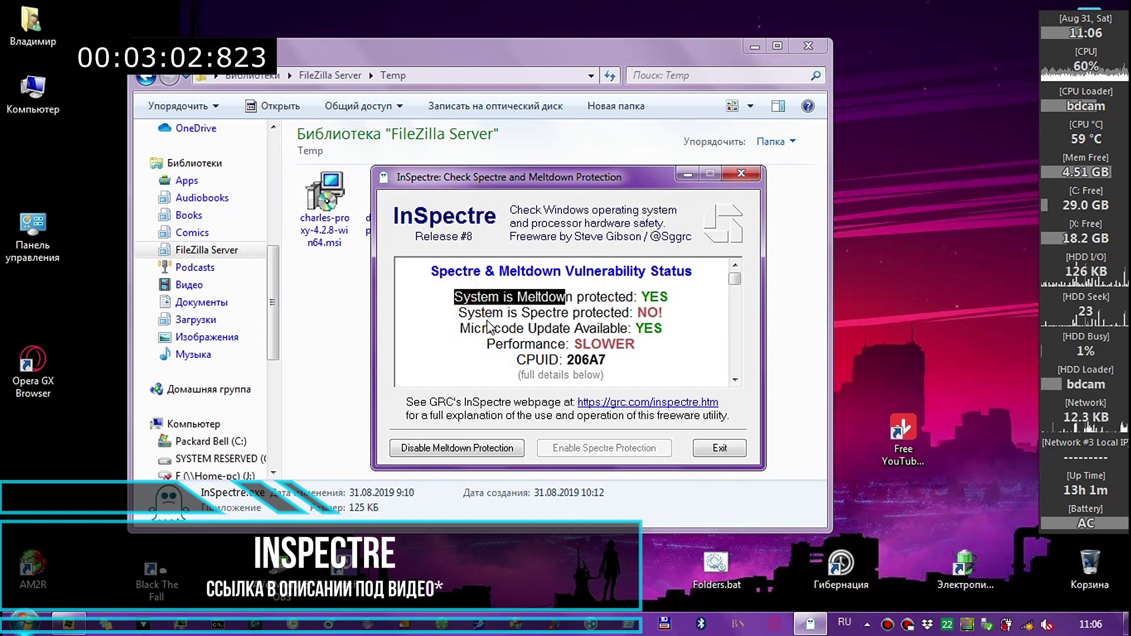
pyautogui.moveTo(457, 313); pyautogui.dragTo(664, 310)
pyautogui.click(727, 299)
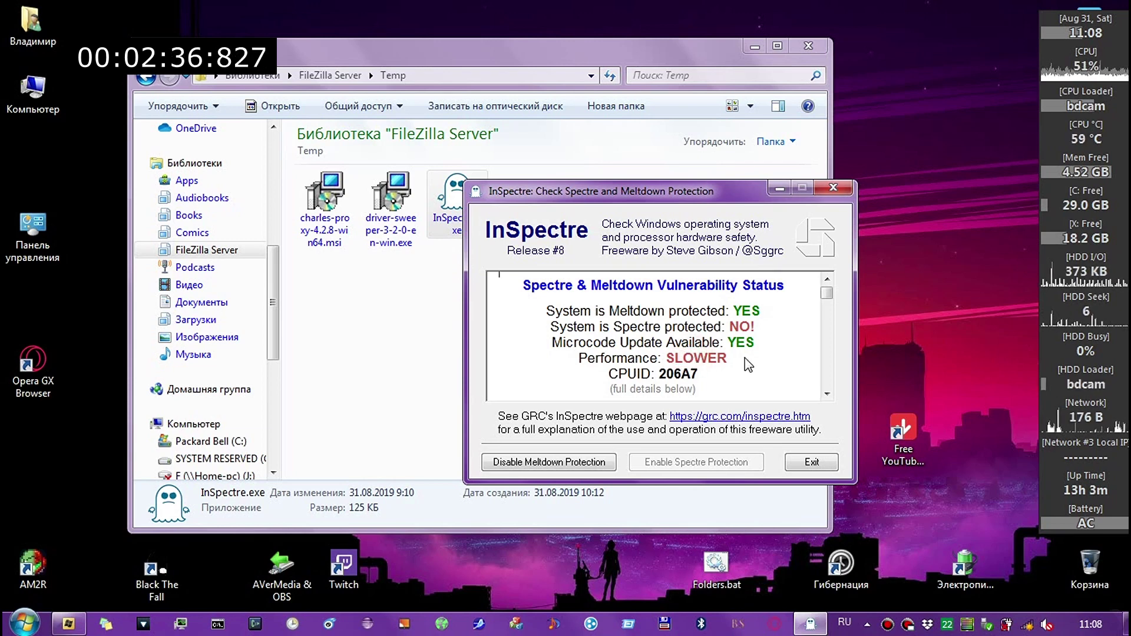
# Step: Highlight the Performance line in the InSpectre vulnerability report and clear the selection
pyautogui.moveTo(743, 360); pyautogui.dragTo(573, 360)
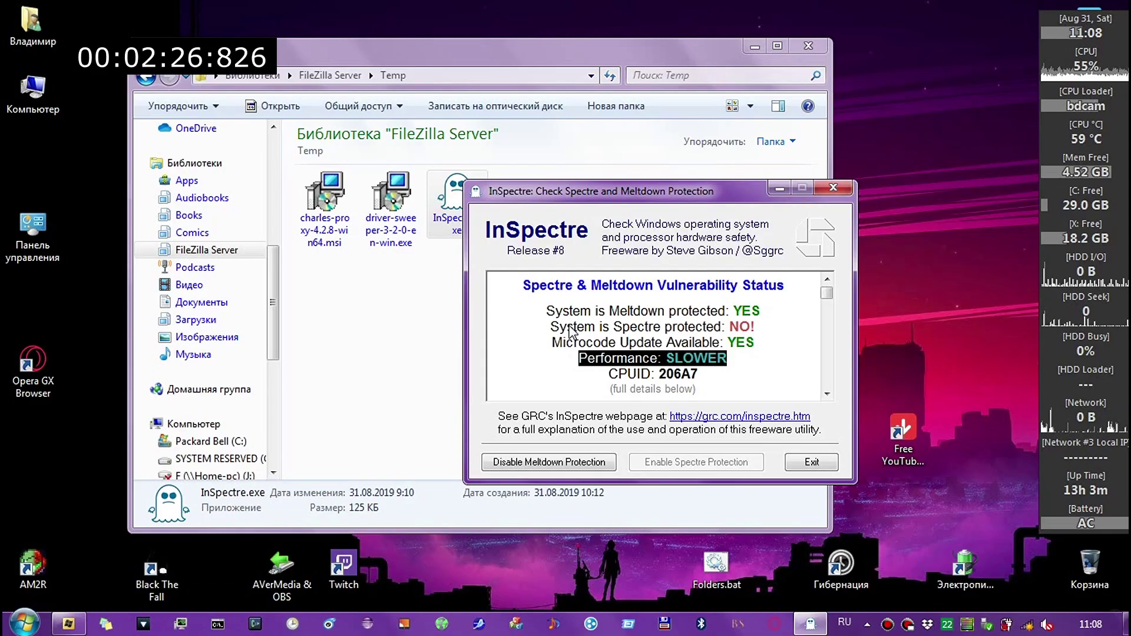
pyautogui.click(751, 362)
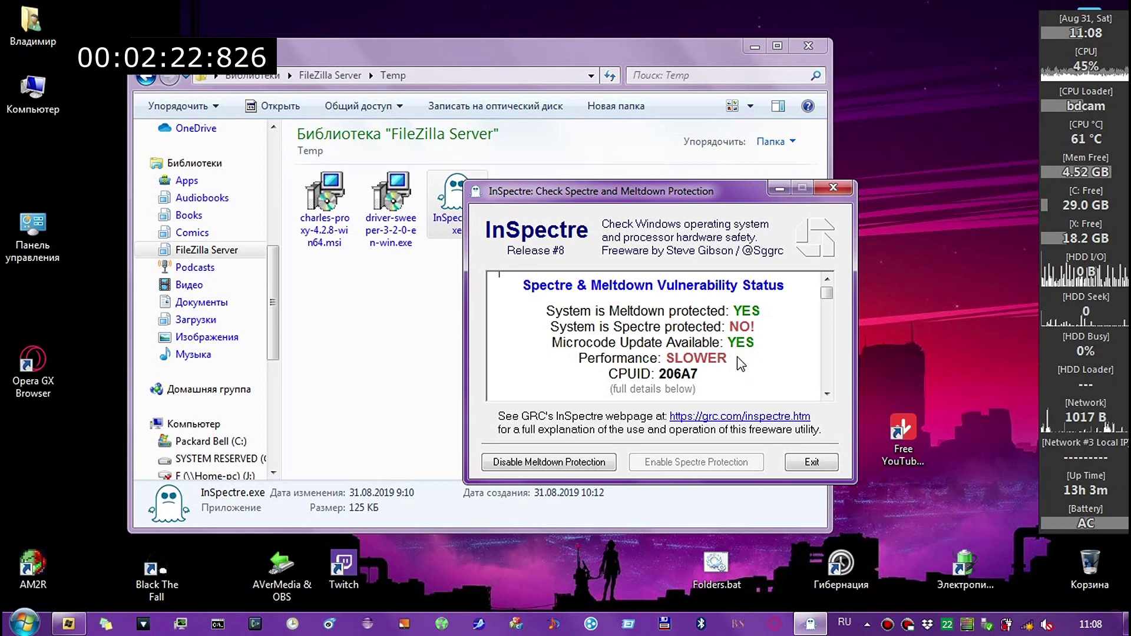
pyautogui.moveTo(737, 355); pyautogui.dragTo(591, 358)
pyautogui.click(581, 365)
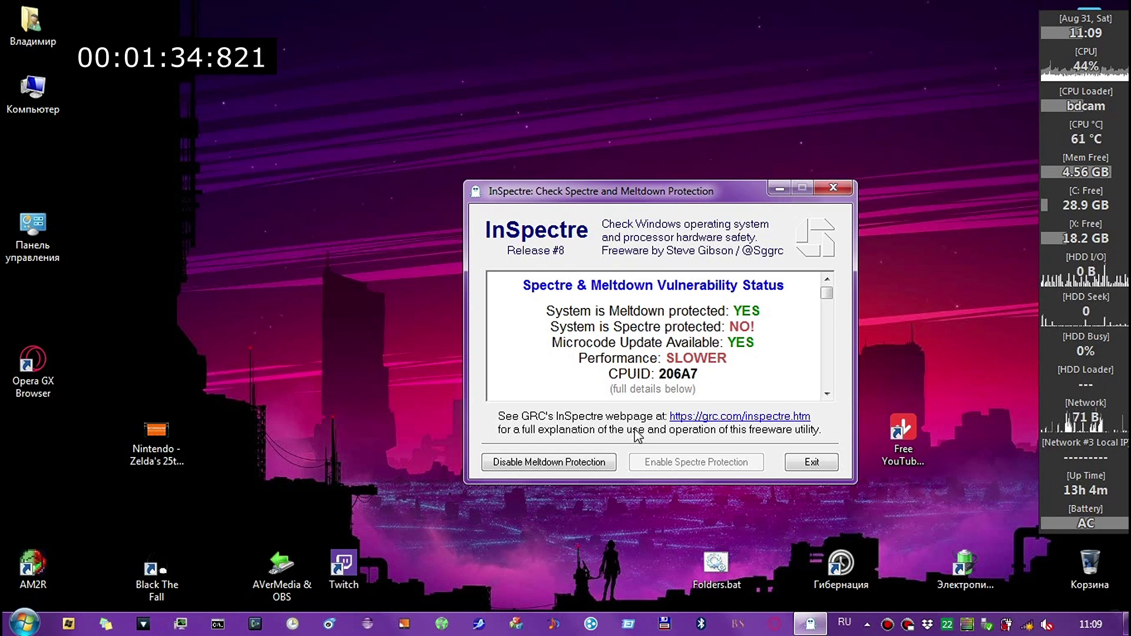
# Step: Try to disable Meltdown protection in the InSpectre session running without administrator rights, and exit the program
pyautogui.click(501, 462)
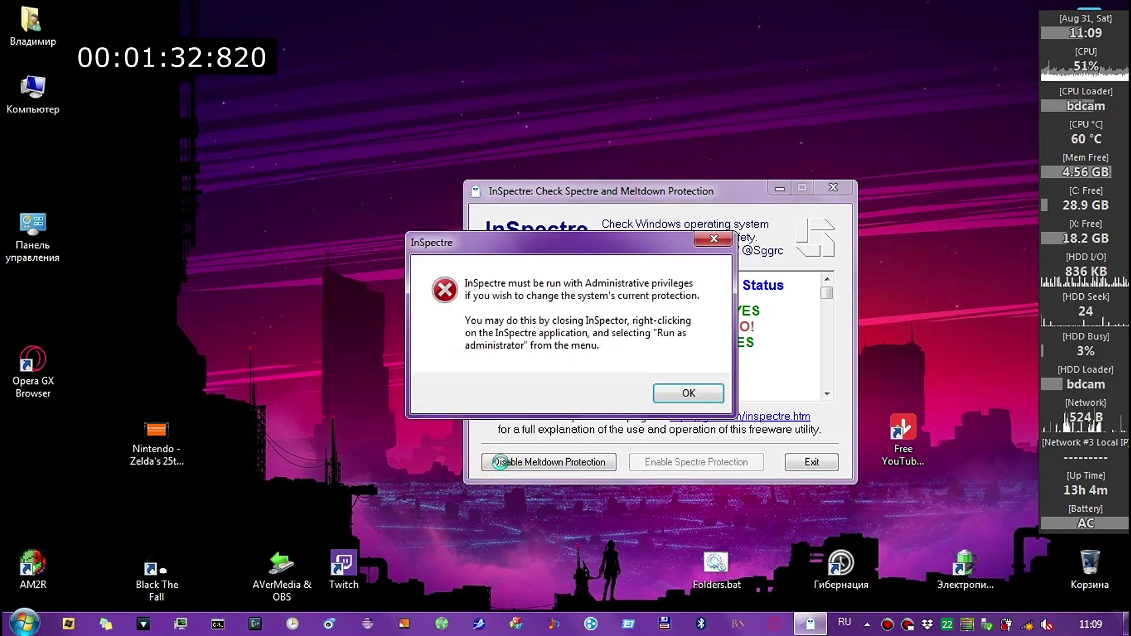
pyautogui.click(689, 392)
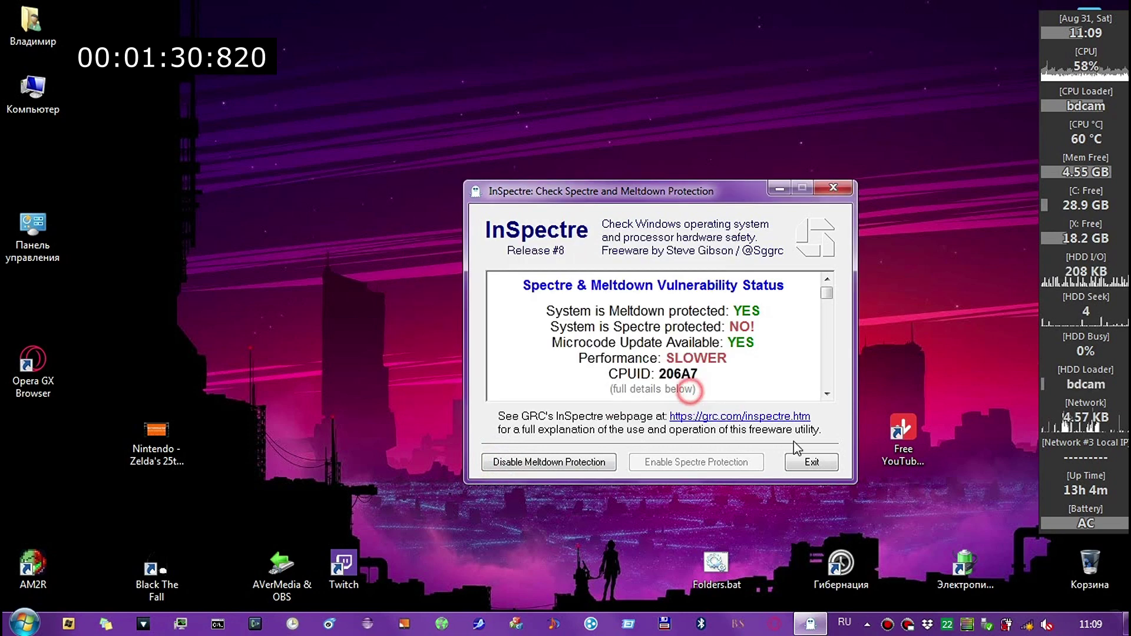
pyautogui.click(811, 462)
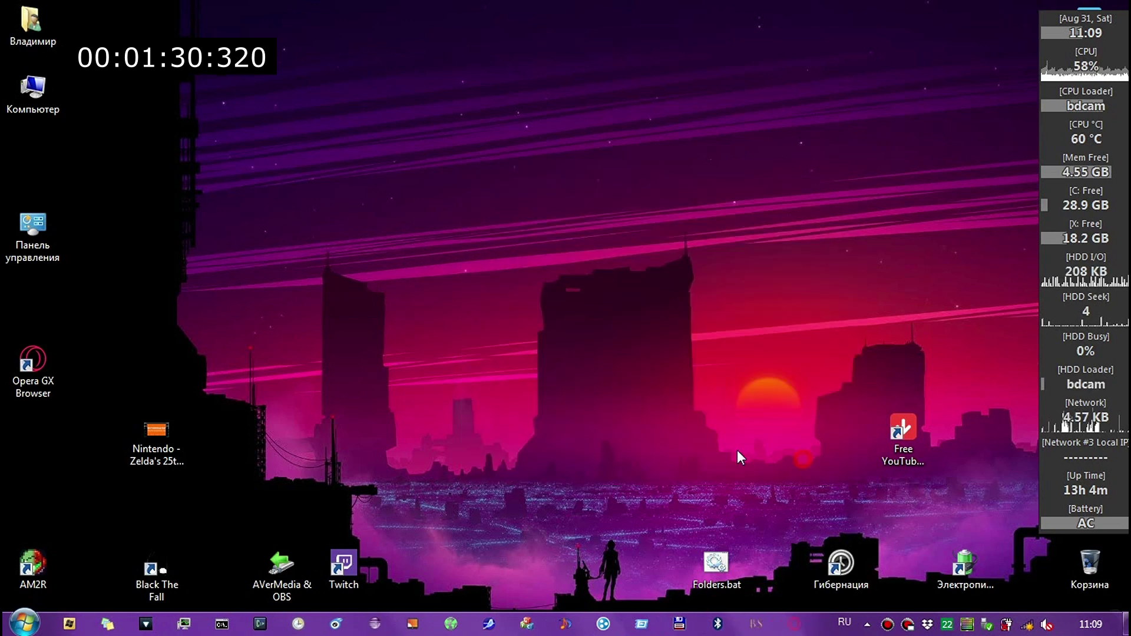
# Step: Open the Temp folder inside FileZilla Server from the user's home folder and select InSpectre.exe
pyautogui.doubleClick(45, 23)
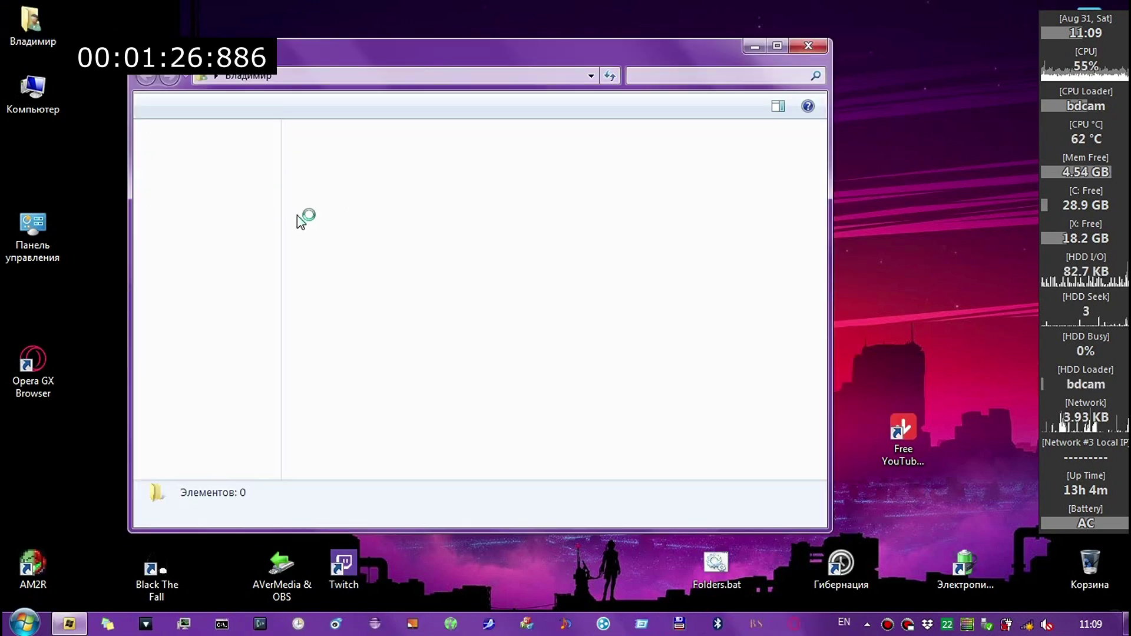
pyautogui.click(218, 223)
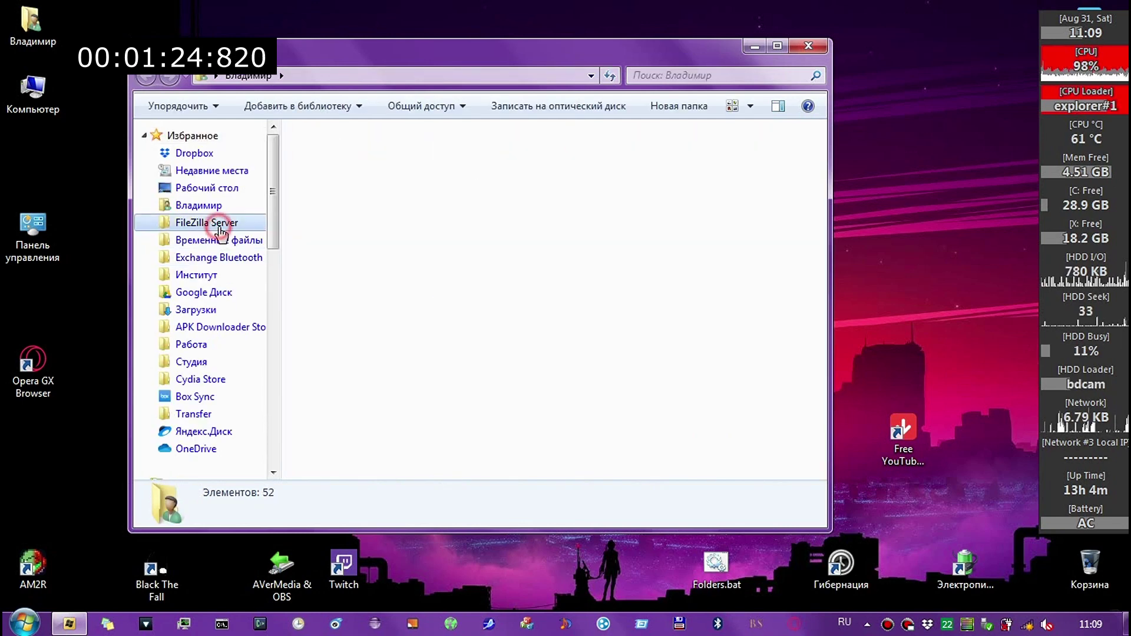
pyautogui.click(327, 241)
pyautogui.doubleClick(327, 241)
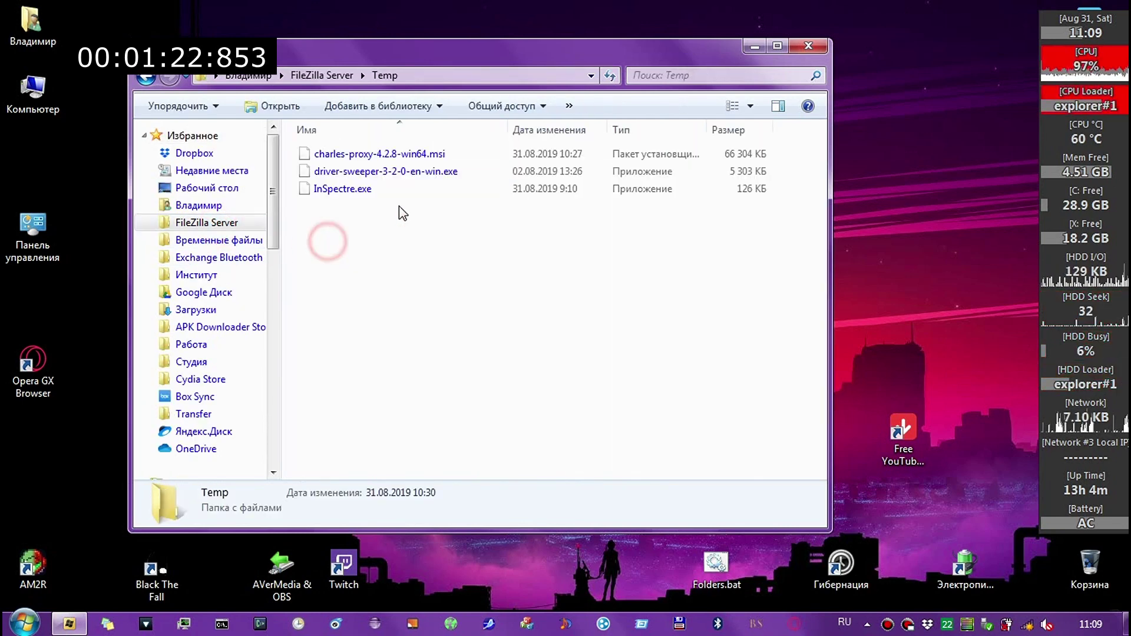
pyautogui.click(352, 186)
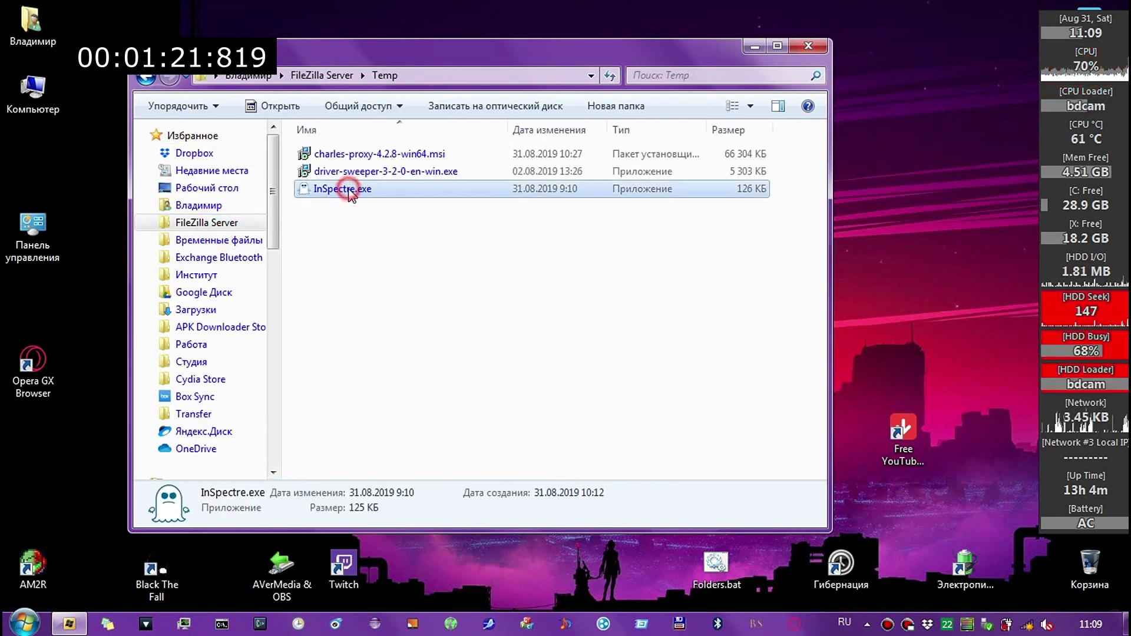
pyautogui.doubleClick(403, 182)
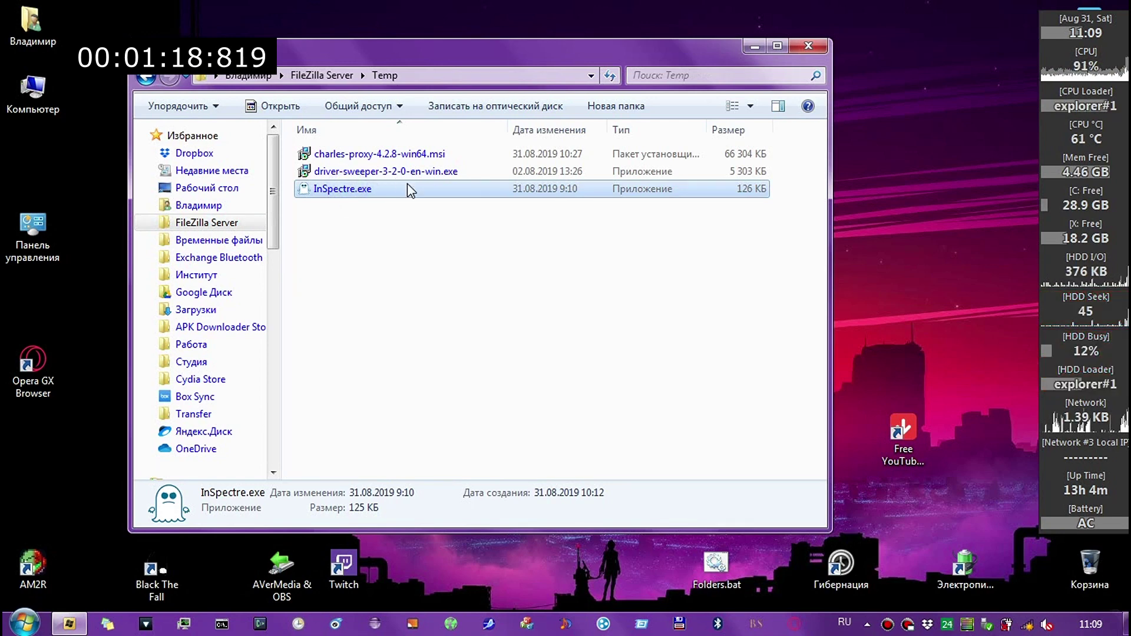
# Step: Run InSpectre.exe as administrator, allow it to make changes, and disable Meltdown protection
pyautogui.rightClick(410, 191)
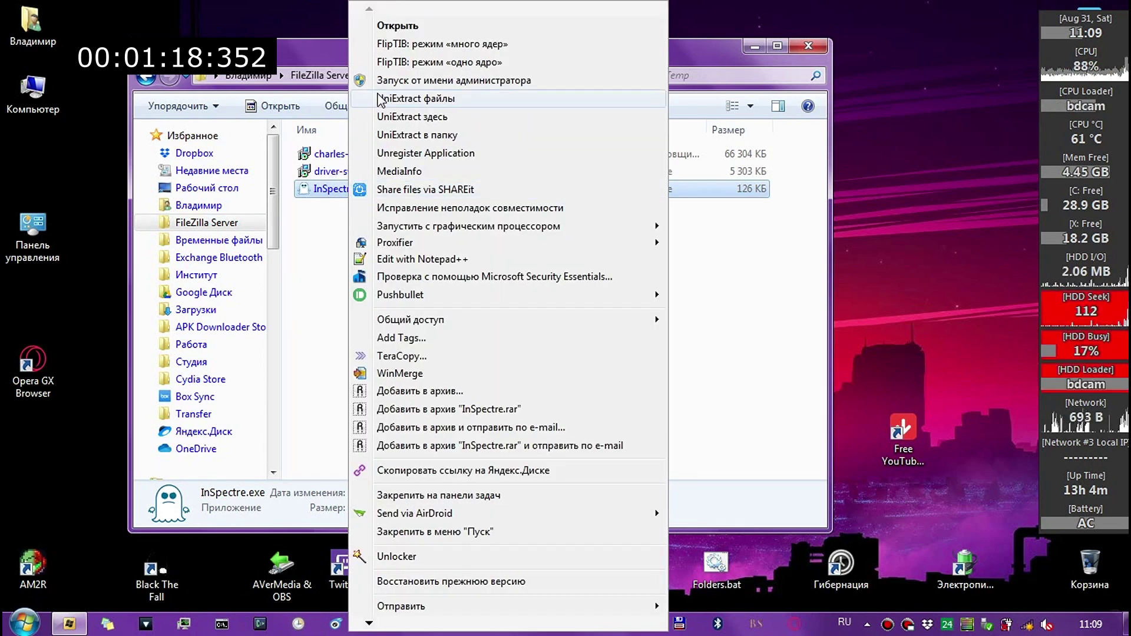
pyautogui.click(417, 88)
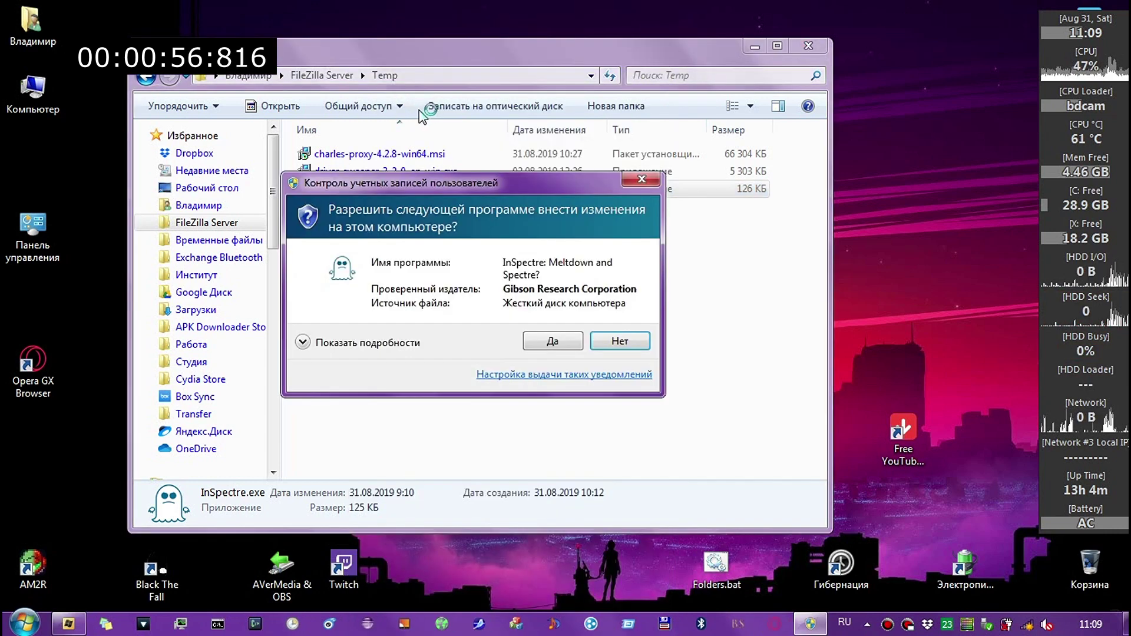
pyautogui.click(557, 338)
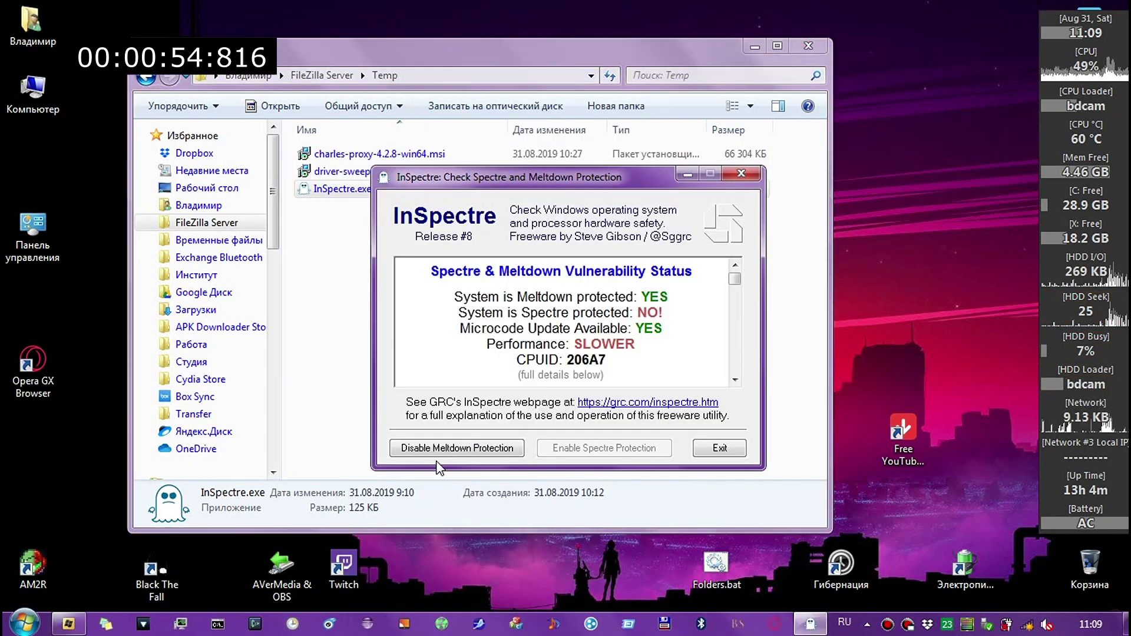
pyautogui.click(421, 449)
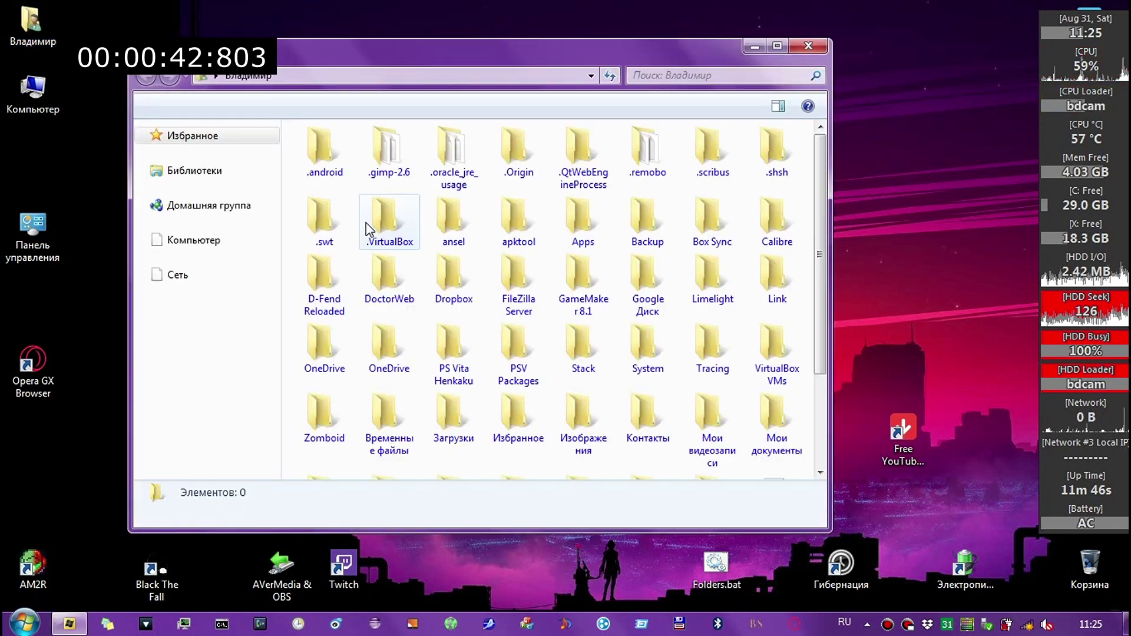
# Step: Run InSpectre.exe again from FileZilla Server's Temp folder, minimize the folder window and review the protection and performance lines
pyautogui.click(213, 222)
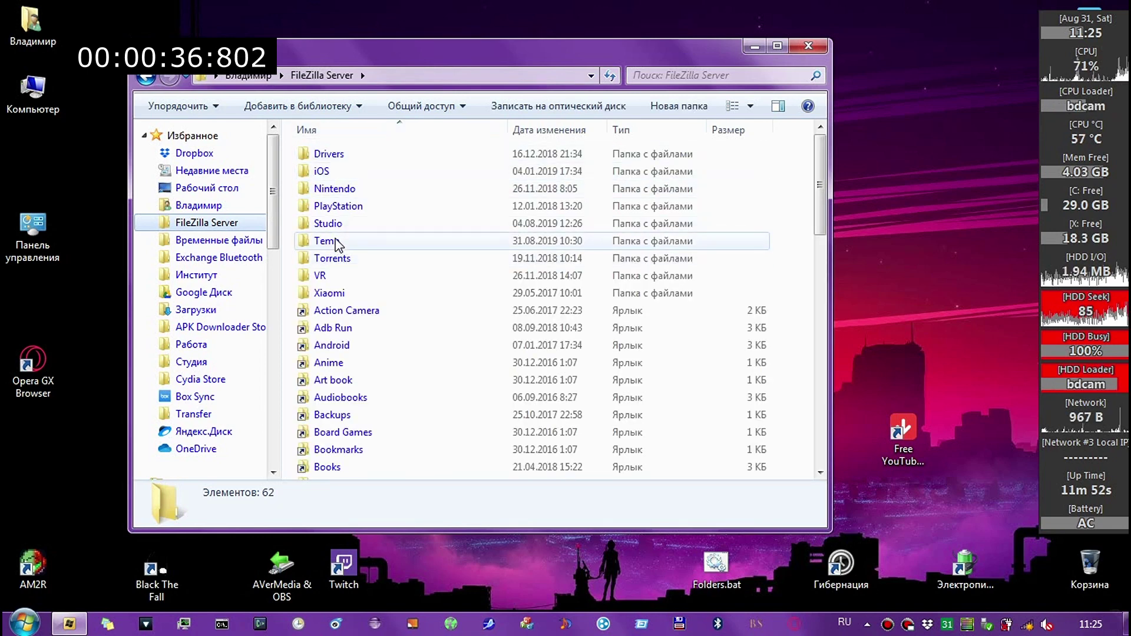
pyautogui.doubleClick(336, 241)
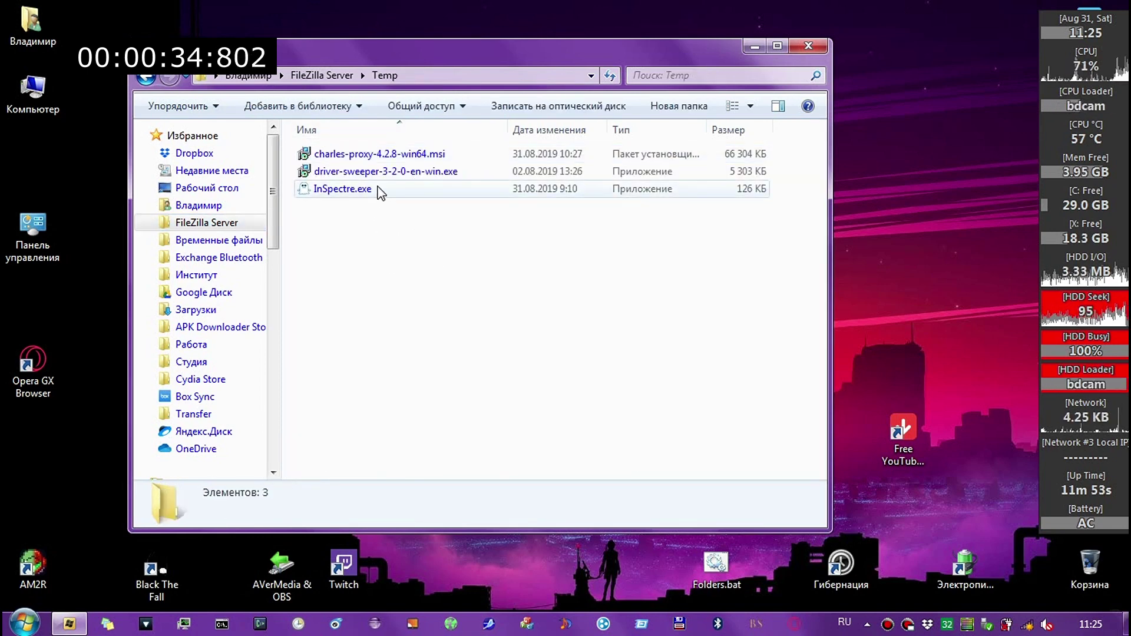
pyautogui.doubleClick(377, 188)
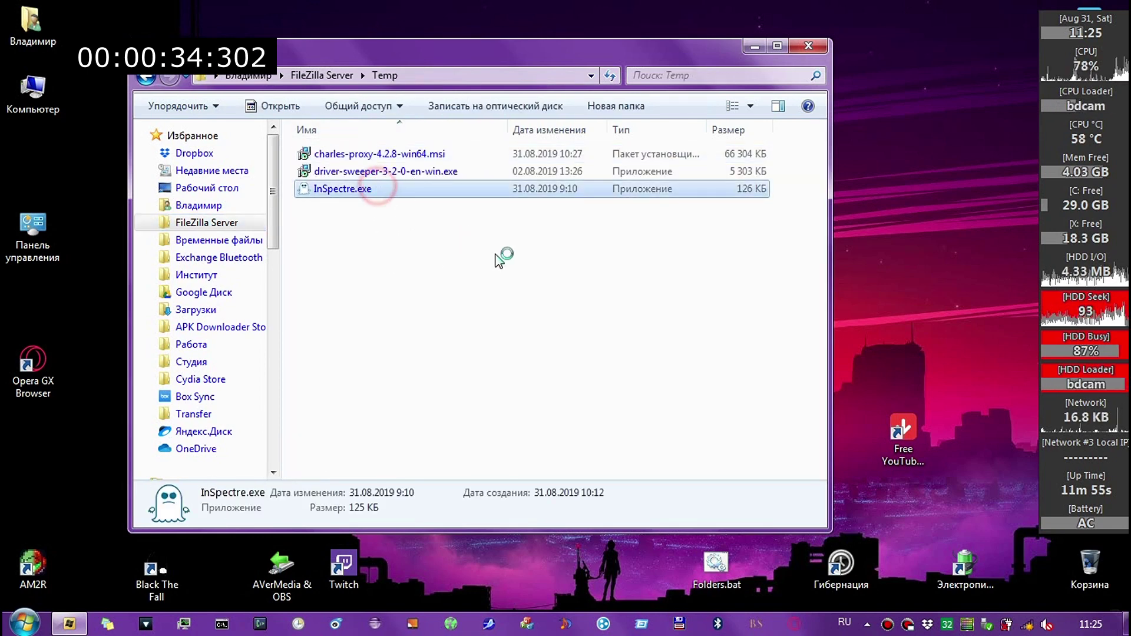
pyautogui.click(760, 48)
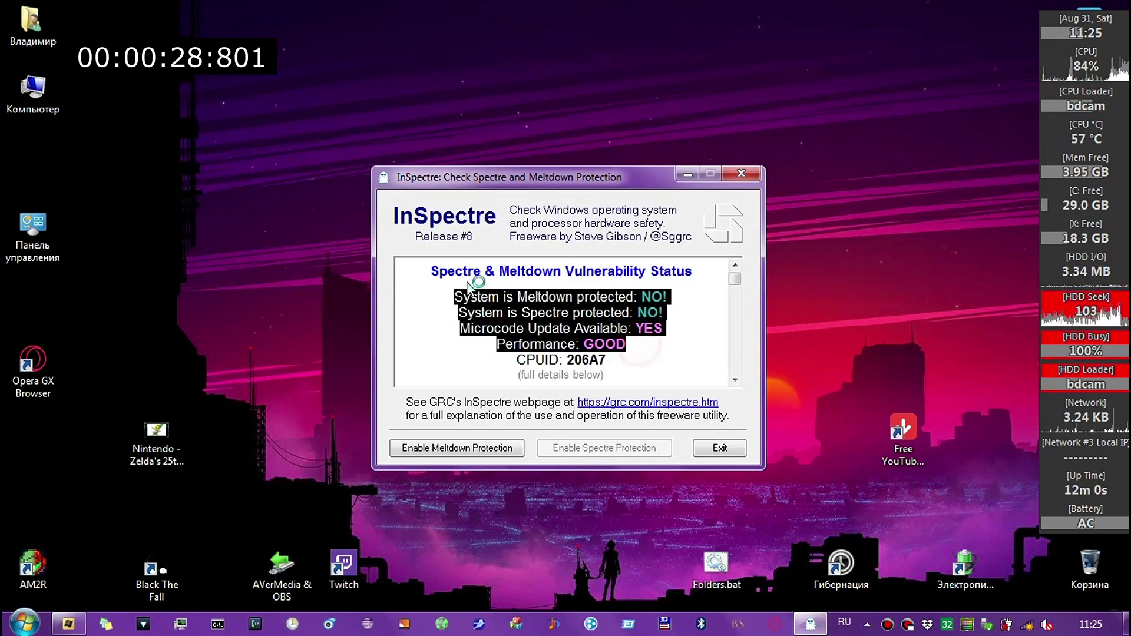
pyautogui.click(641, 353)
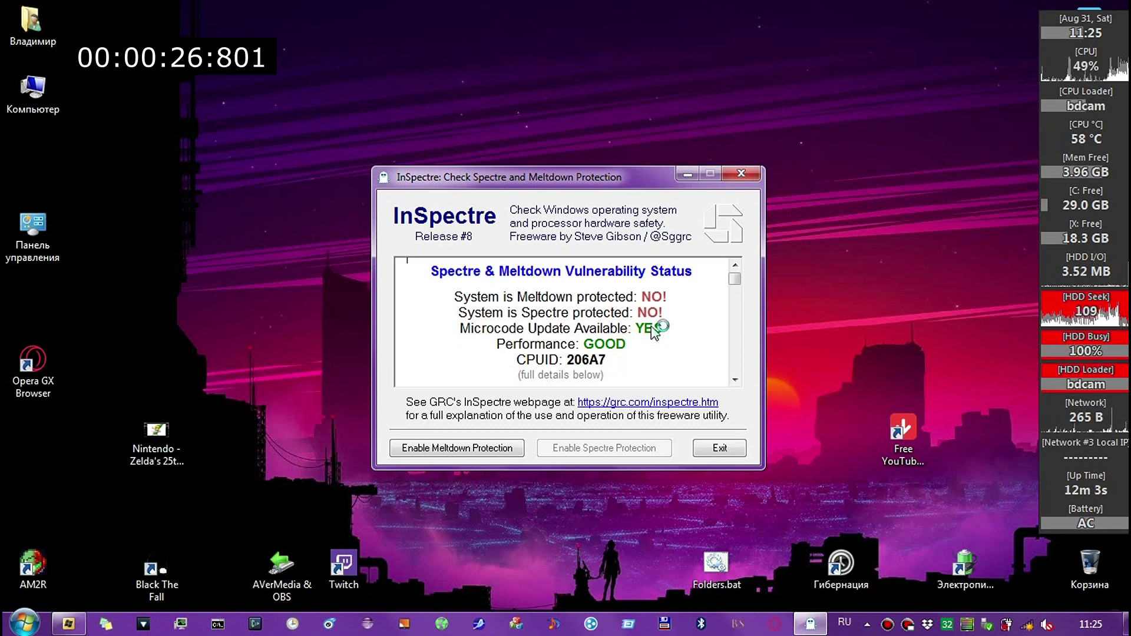
# Step: Open the Computer window, minimize it, and close InSpectre
pyautogui.doubleClick(33, 88)
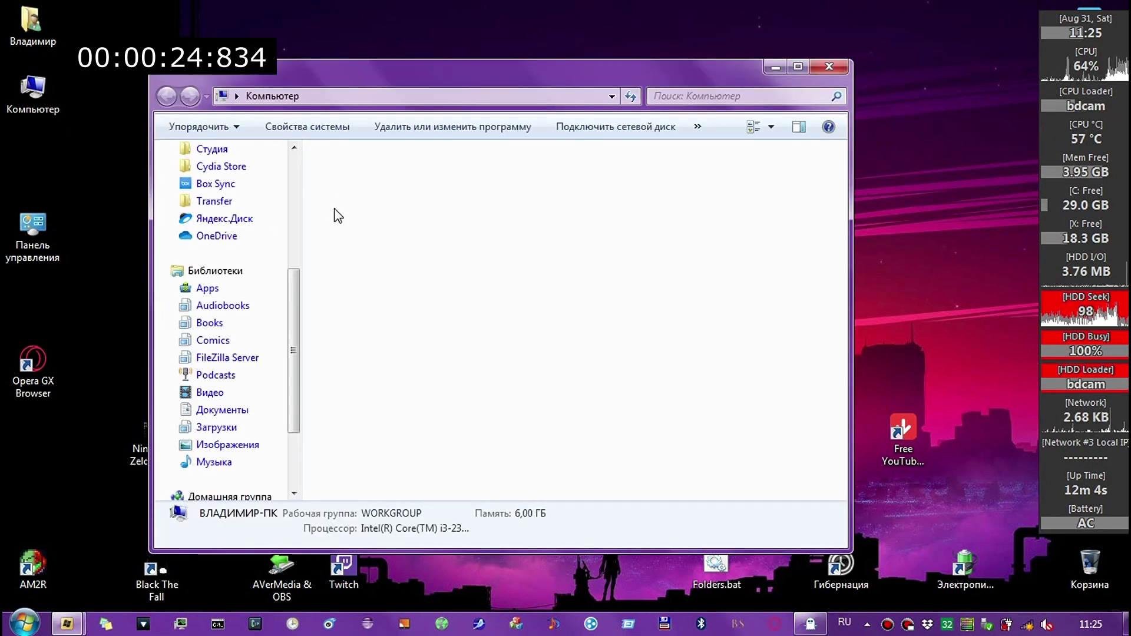
pyautogui.click(776, 66)
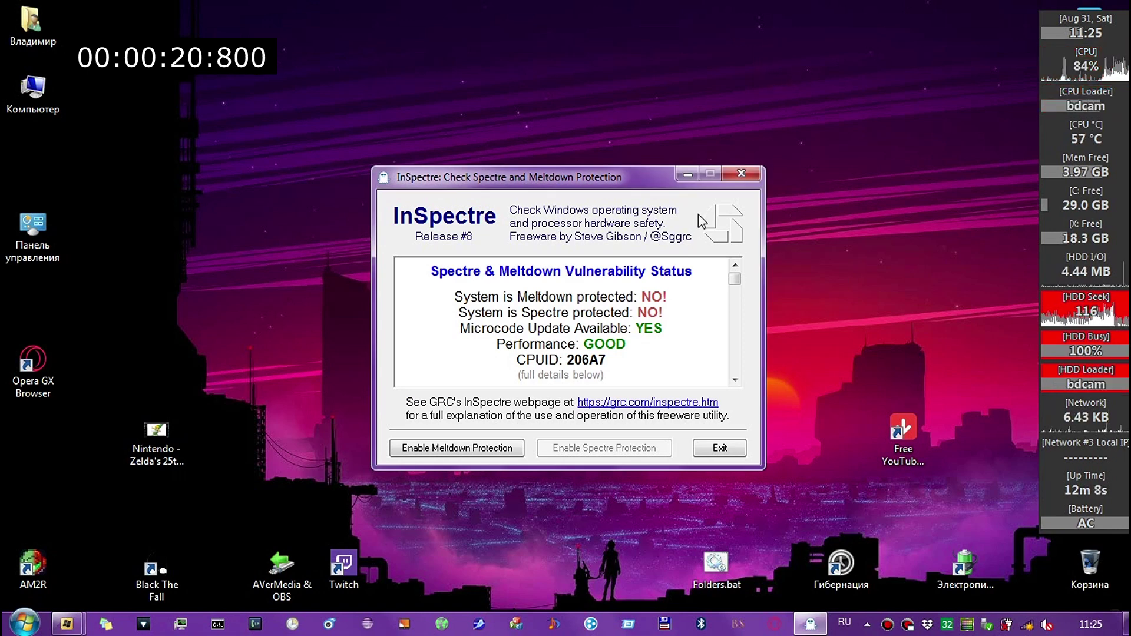
pyautogui.click(741, 173)
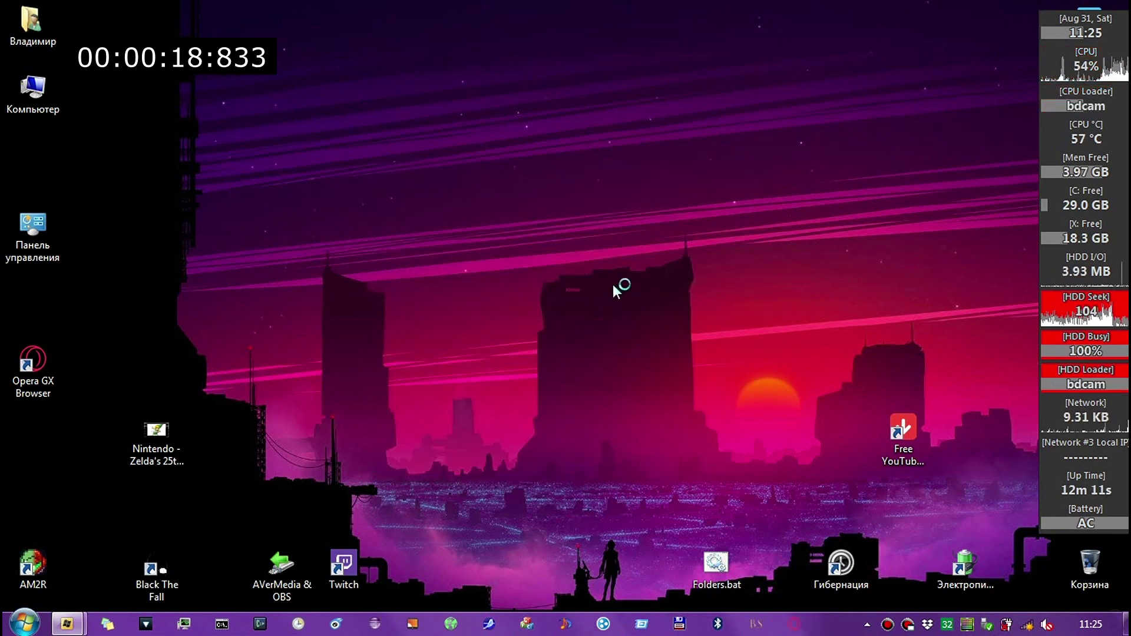